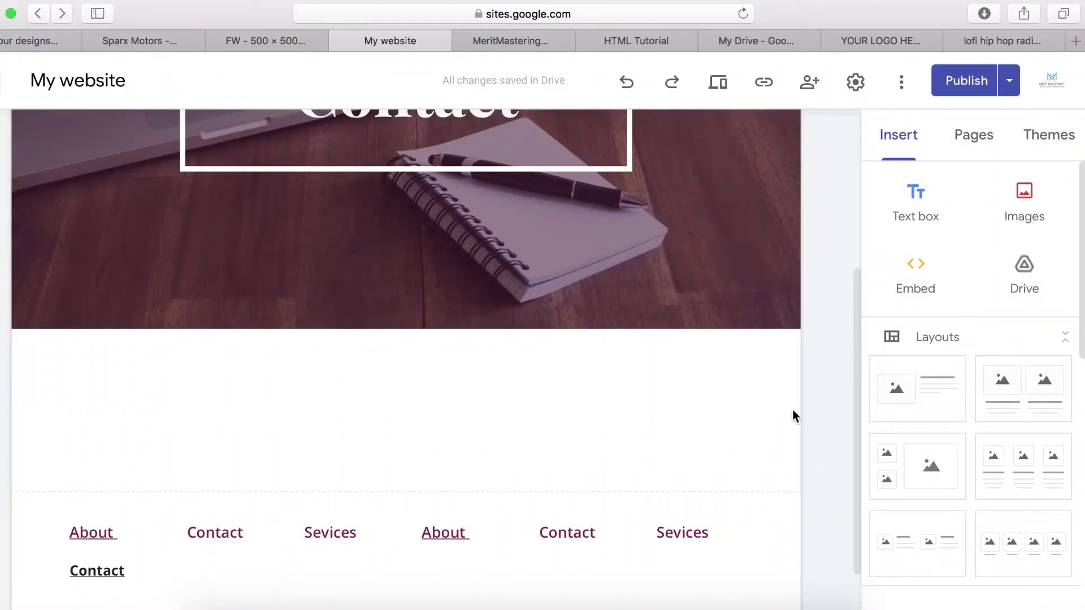
Step: Open the Embed from the web dialog from the Insert panel on the Contact page
click(922, 282)
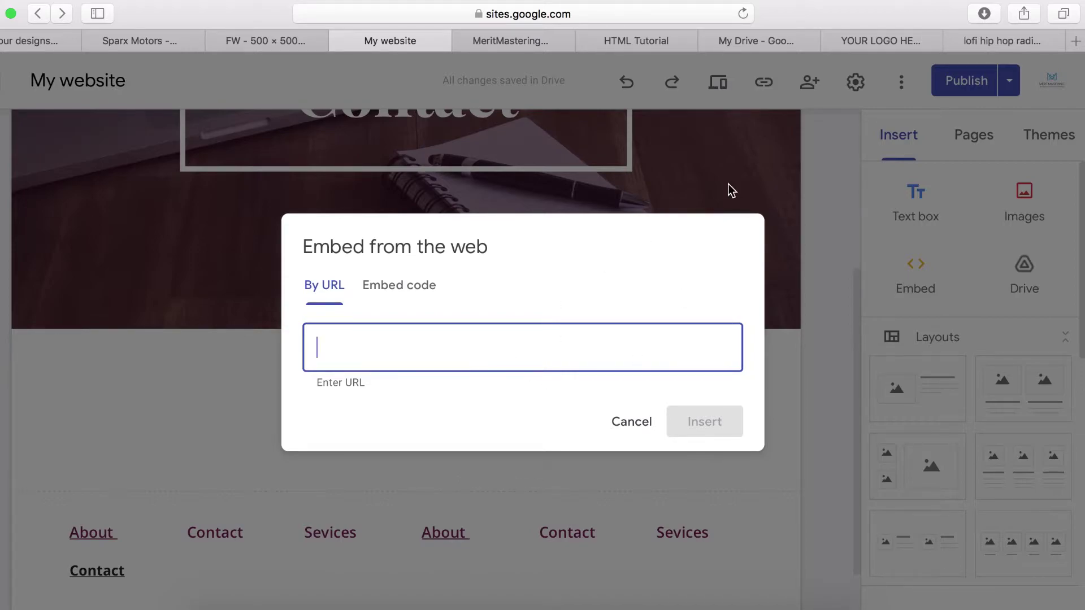
Step: Copy the youtu.be share link of the lofi hip hop radio video from YouTube
mouse_move(1002, 41)
click(972, 42)
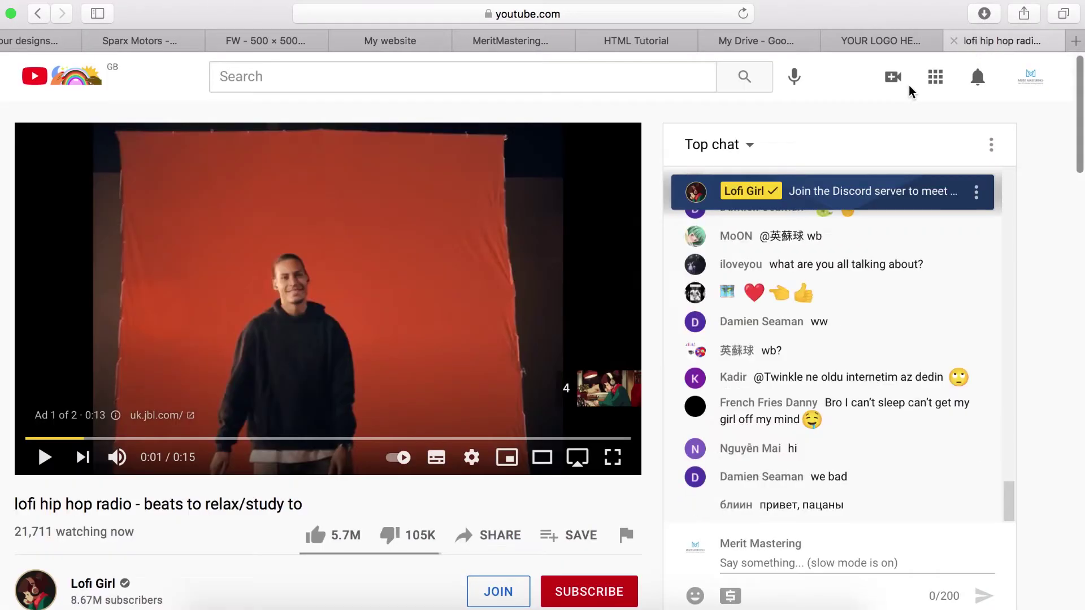
scroll(646, 499, down, 2)
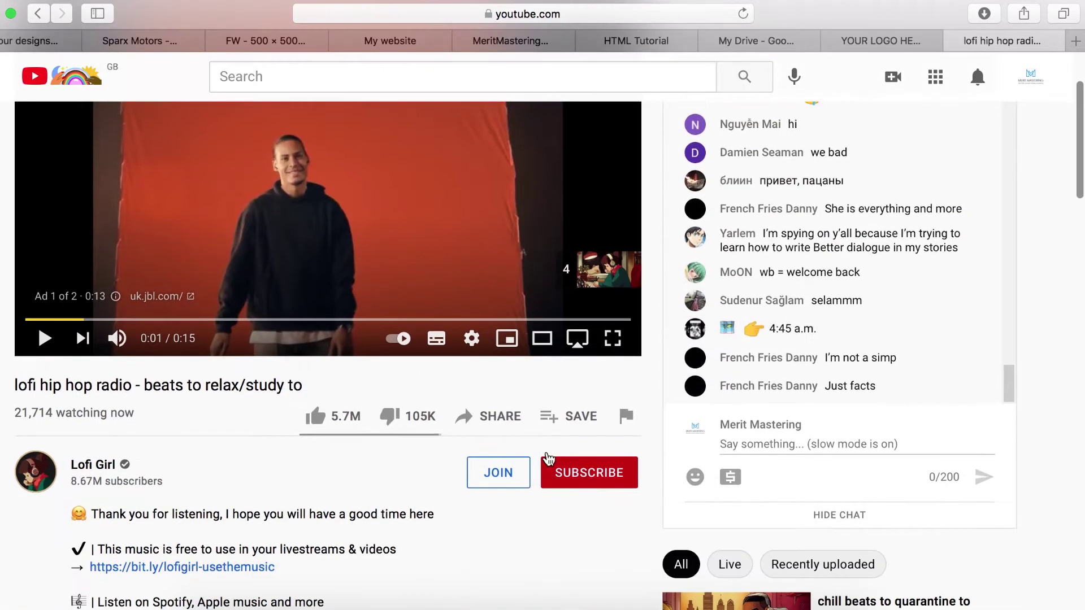
click(501, 417)
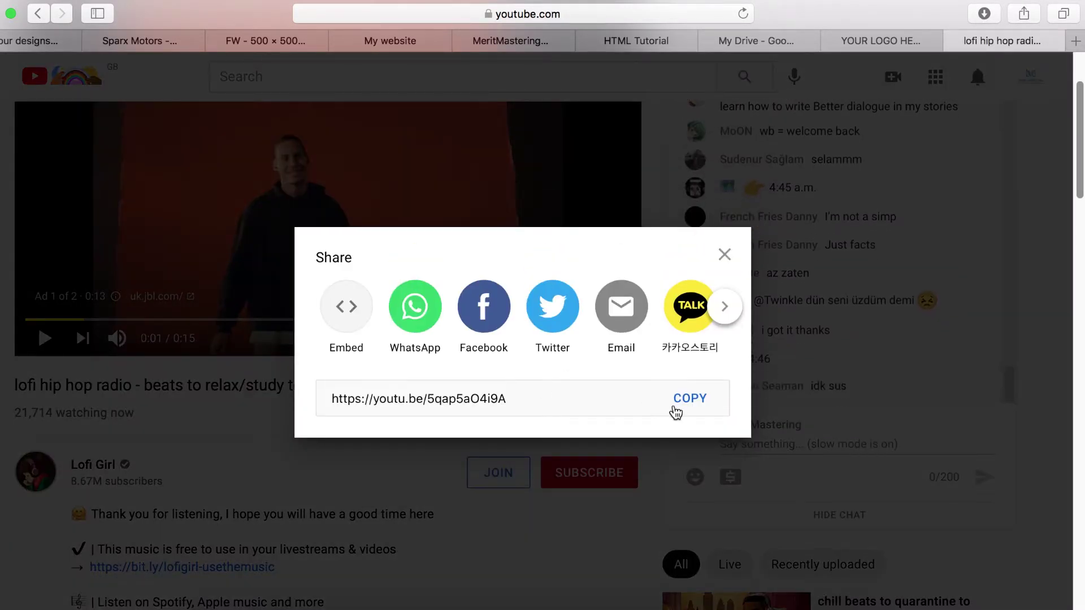
click(689, 406)
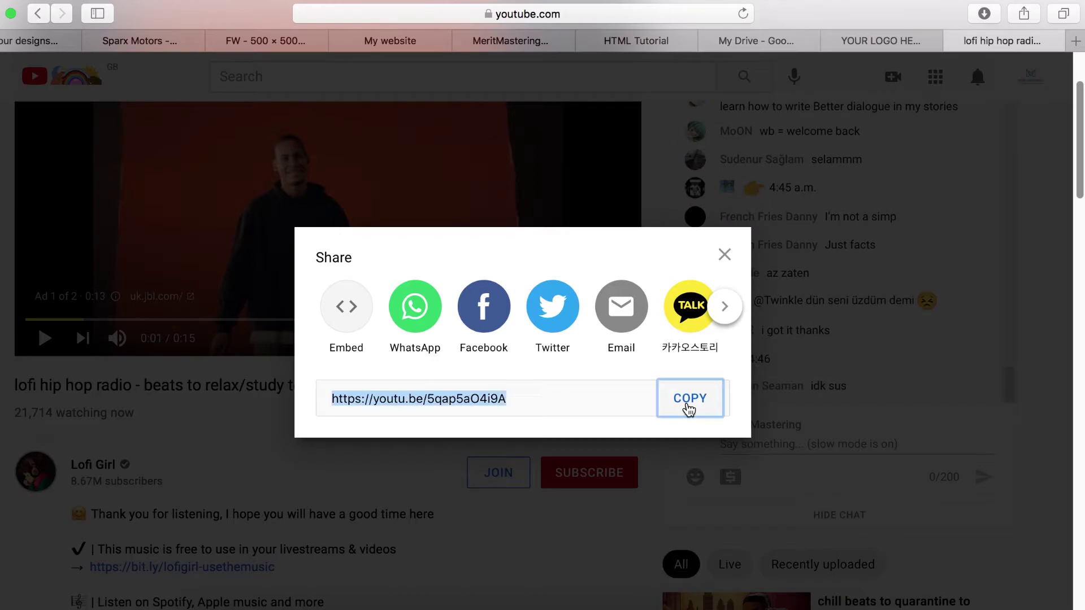
click(867, 40)
click(749, 40)
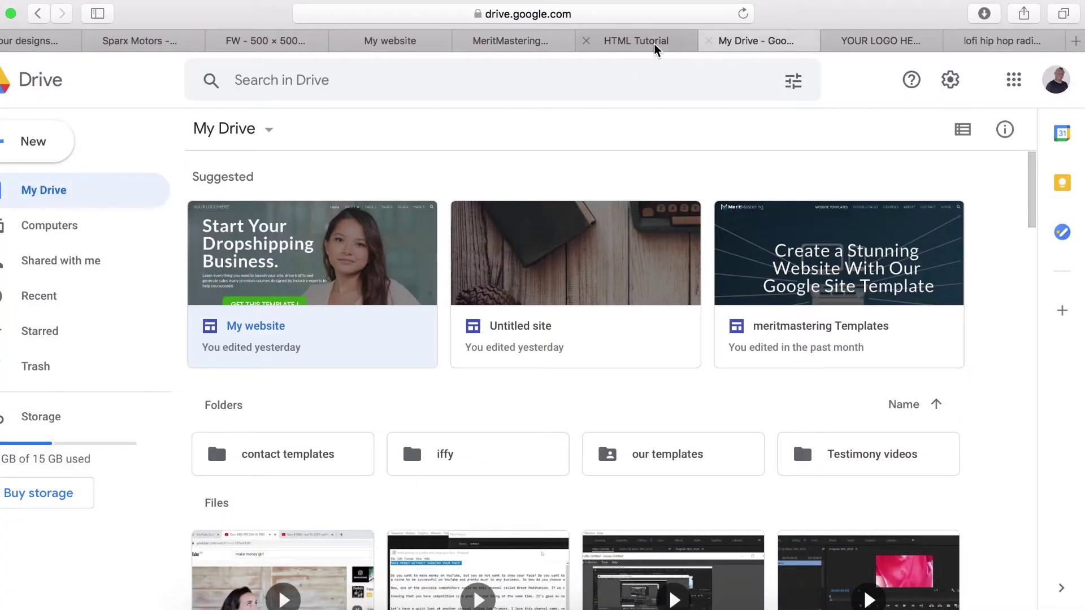
Step: Paste the lofi hip hop radio link into the embed URL field and insert the video
click(412, 40)
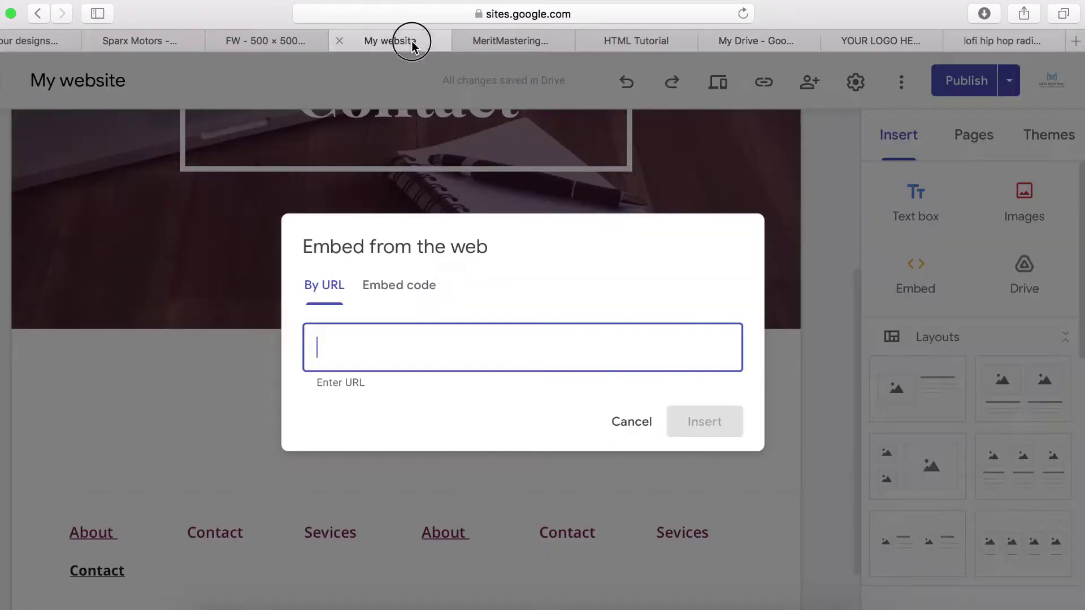
right_click(375, 347)
click(407, 395)
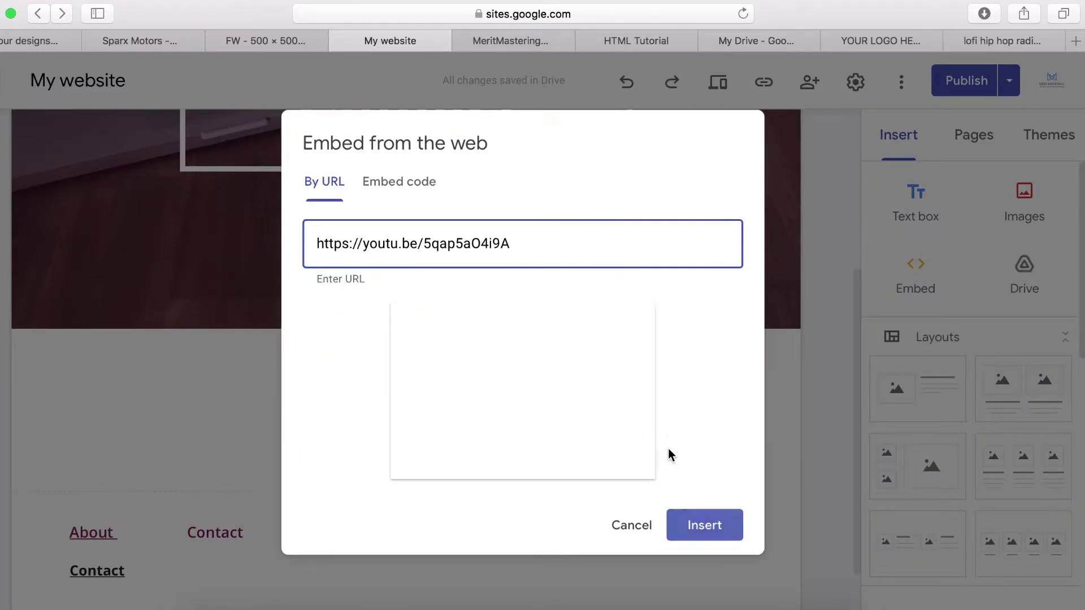
click(707, 528)
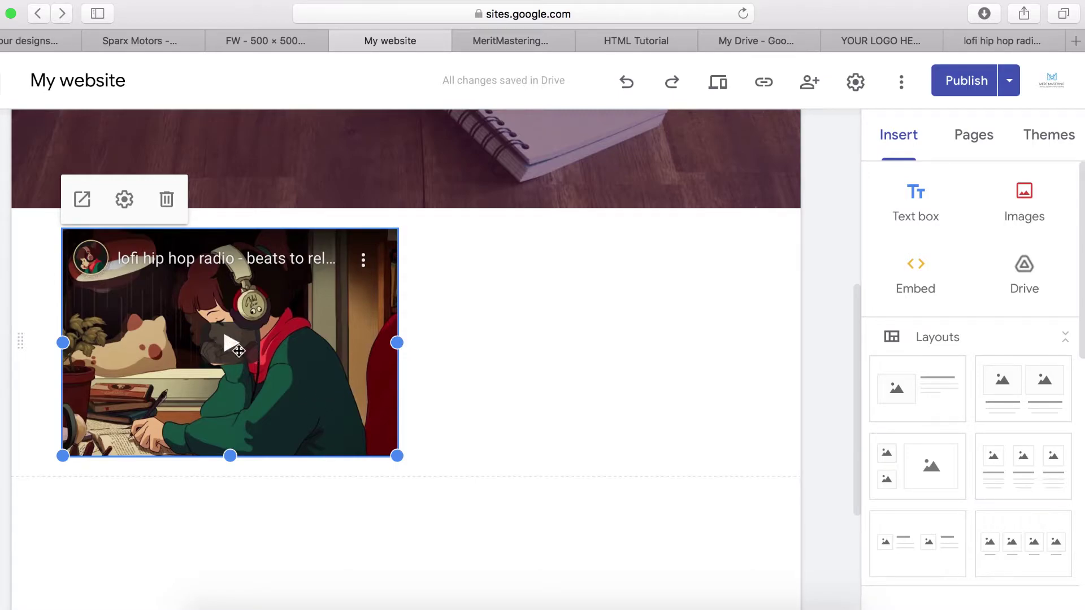
click(124, 199)
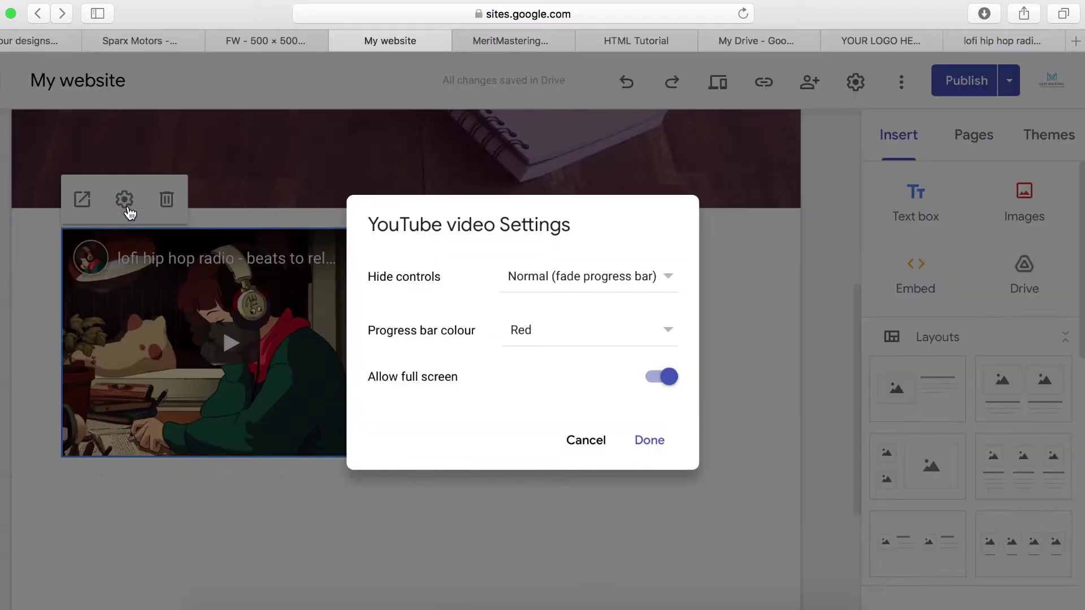
click(662, 337)
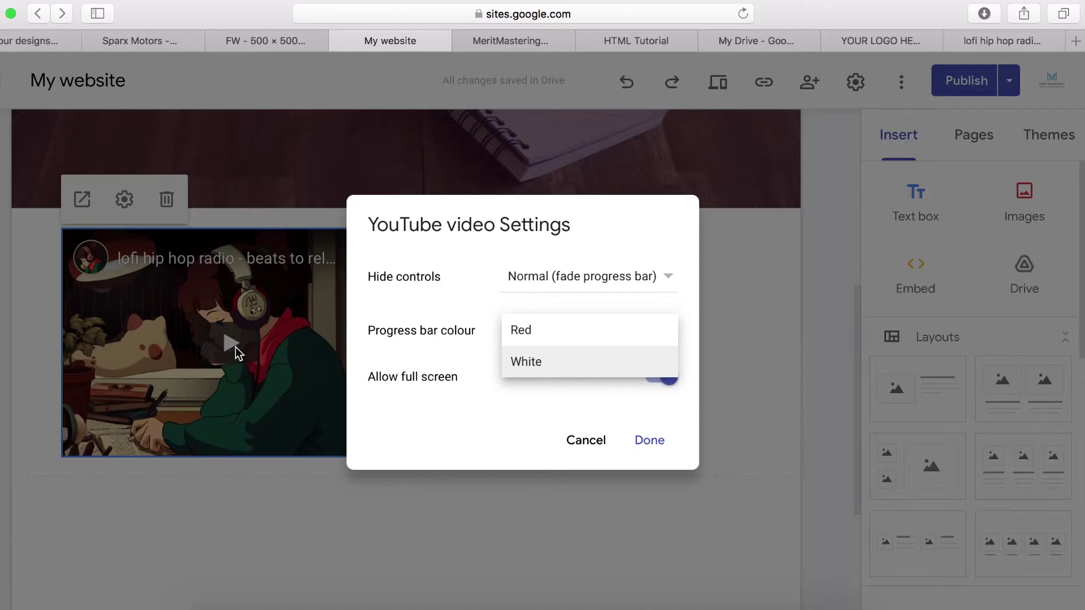
click(531, 362)
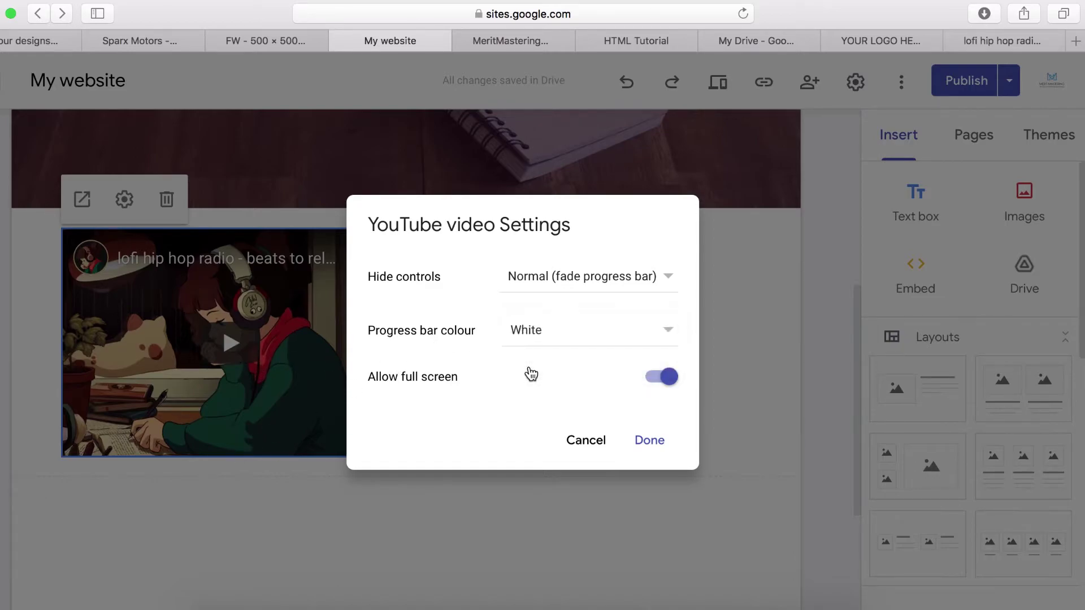
click(562, 338)
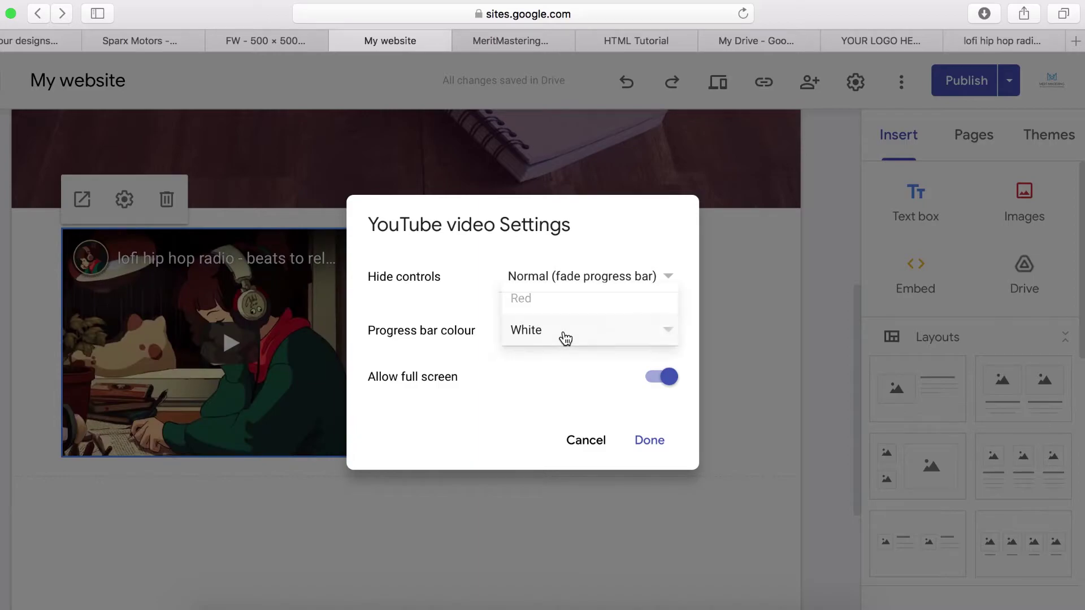
click(532, 300)
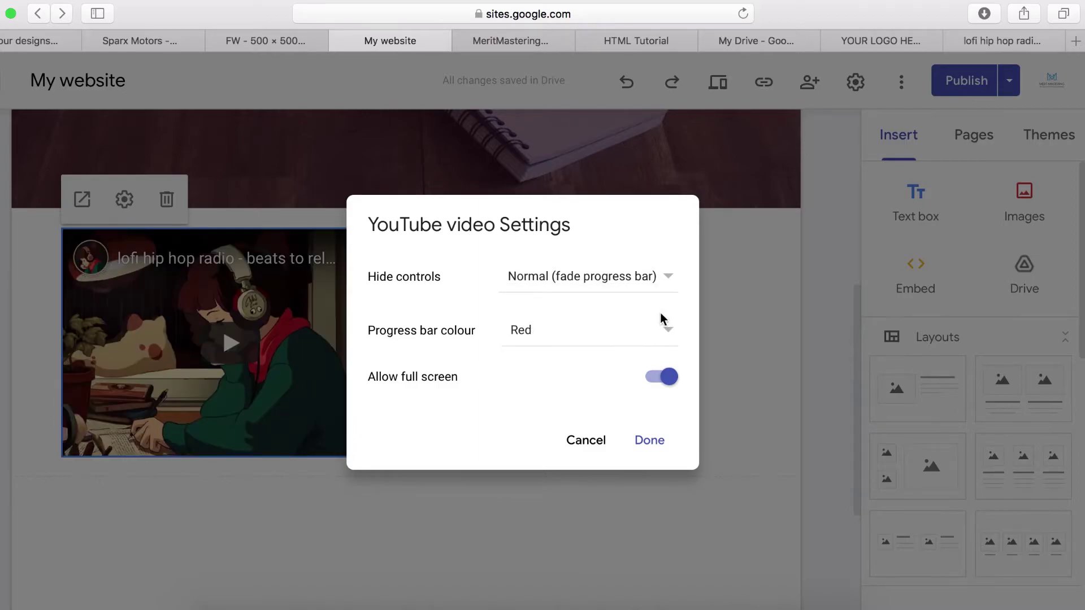
click(665, 278)
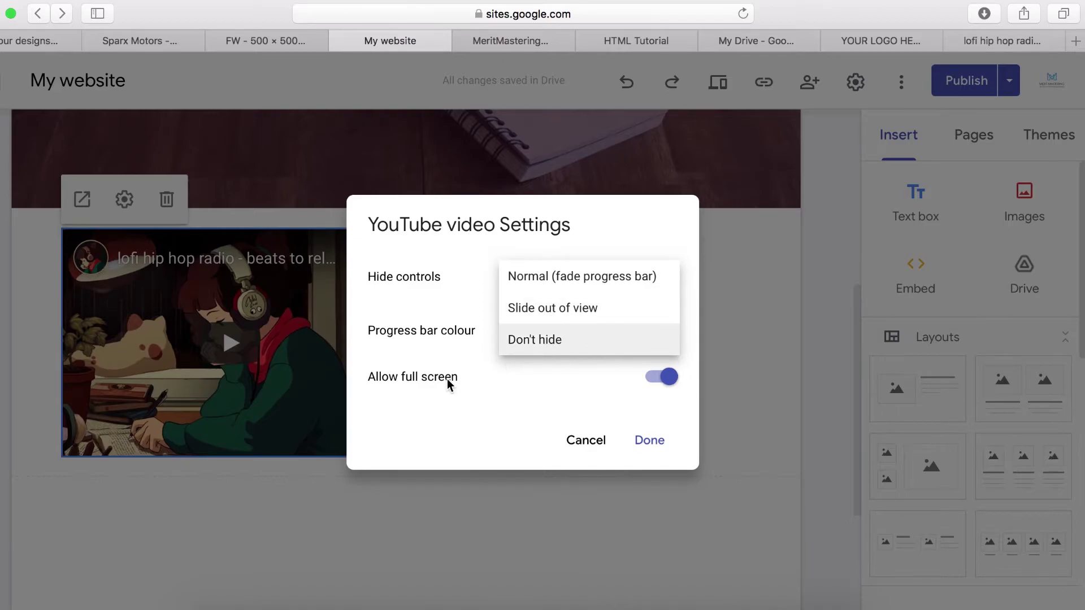
click(668, 383)
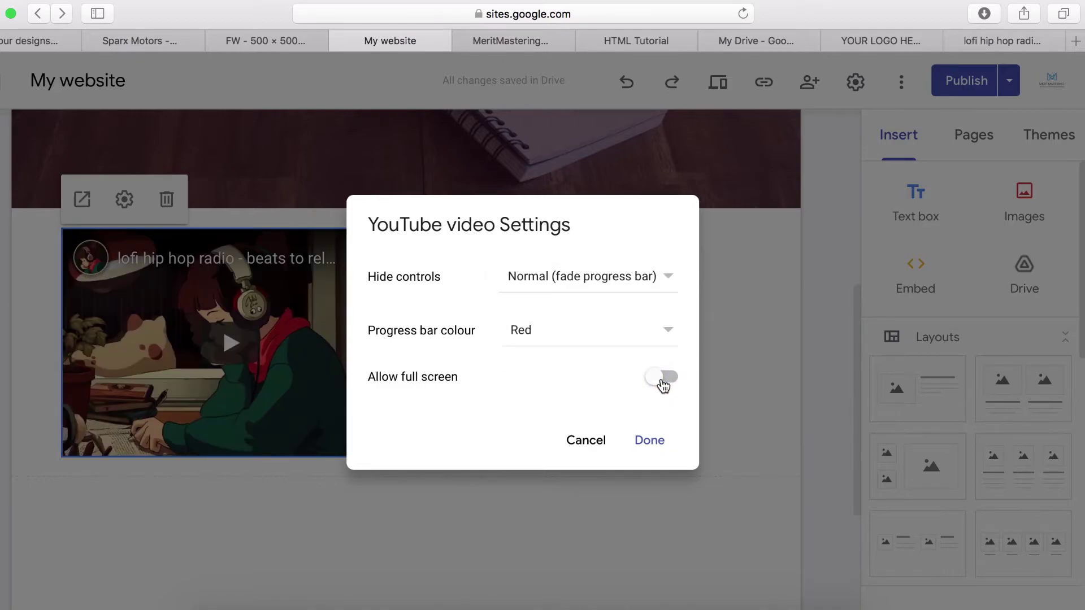
click(665, 385)
click(666, 385)
click(666, 385)
click(649, 443)
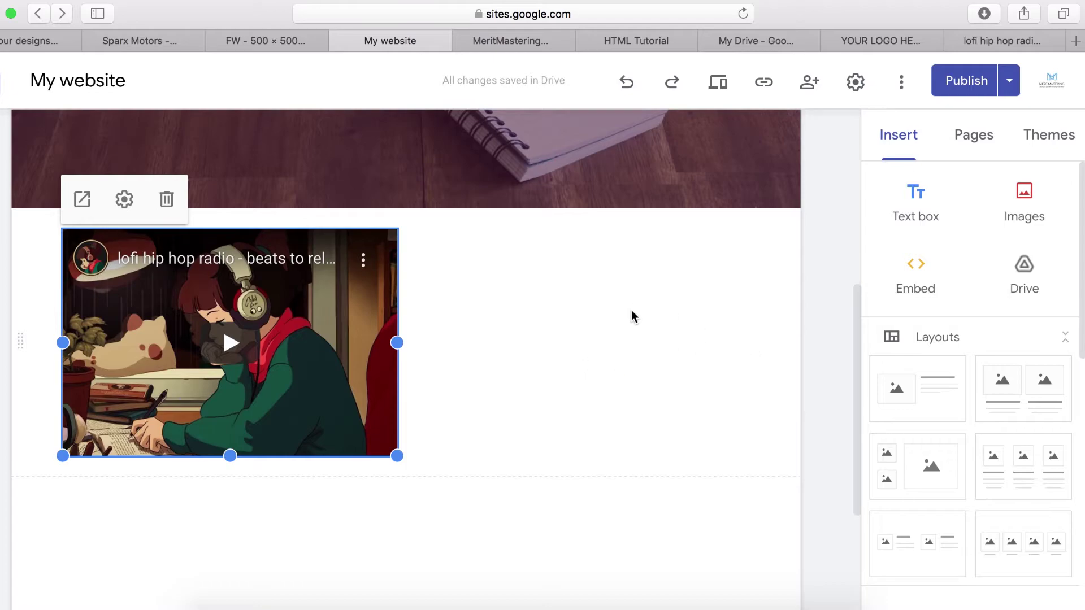
Step: Select the video's section and open the Embed dialog on its Embed code tab
click(664, 341)
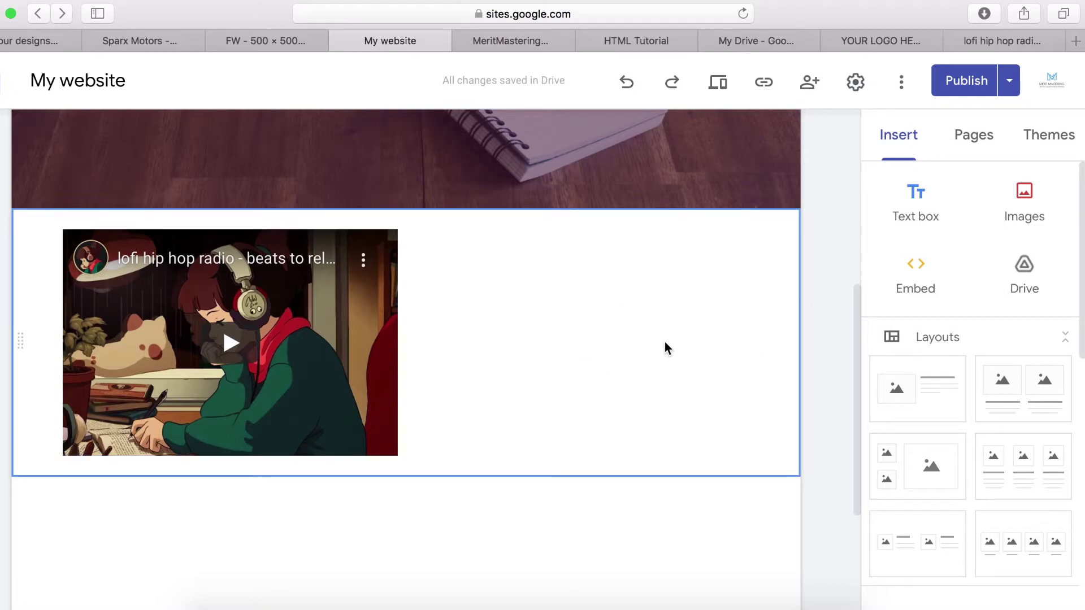
click(925, 274)
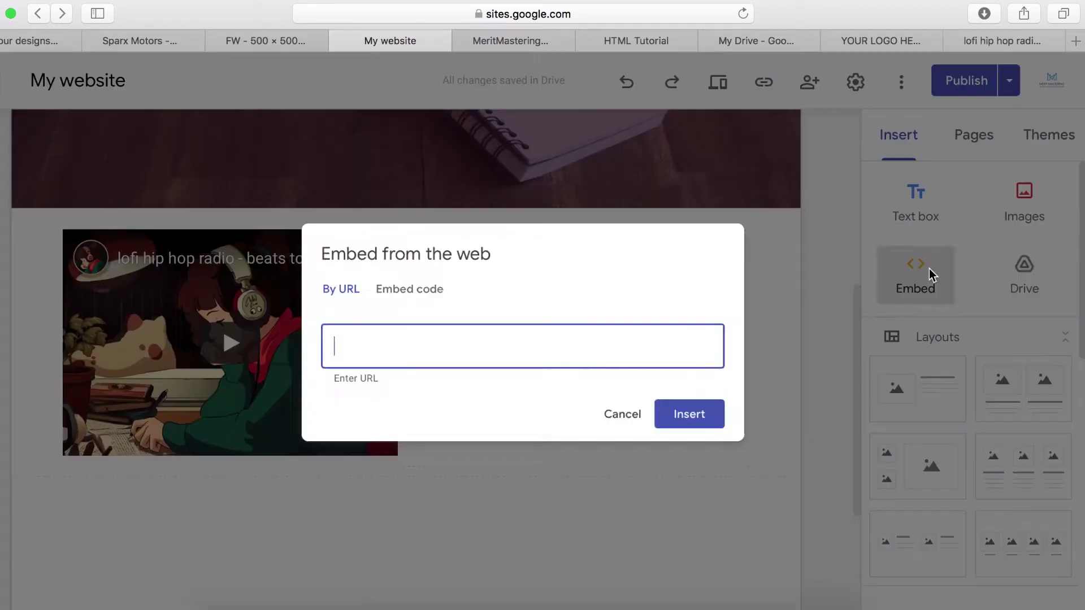
click(390, 294)
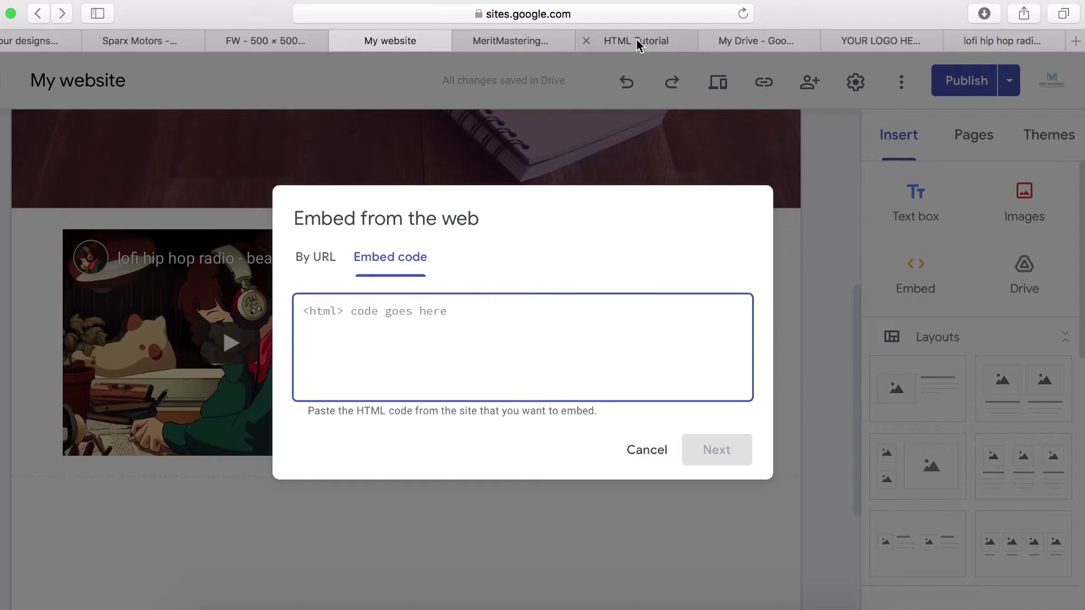
mouse_move(635, 41)
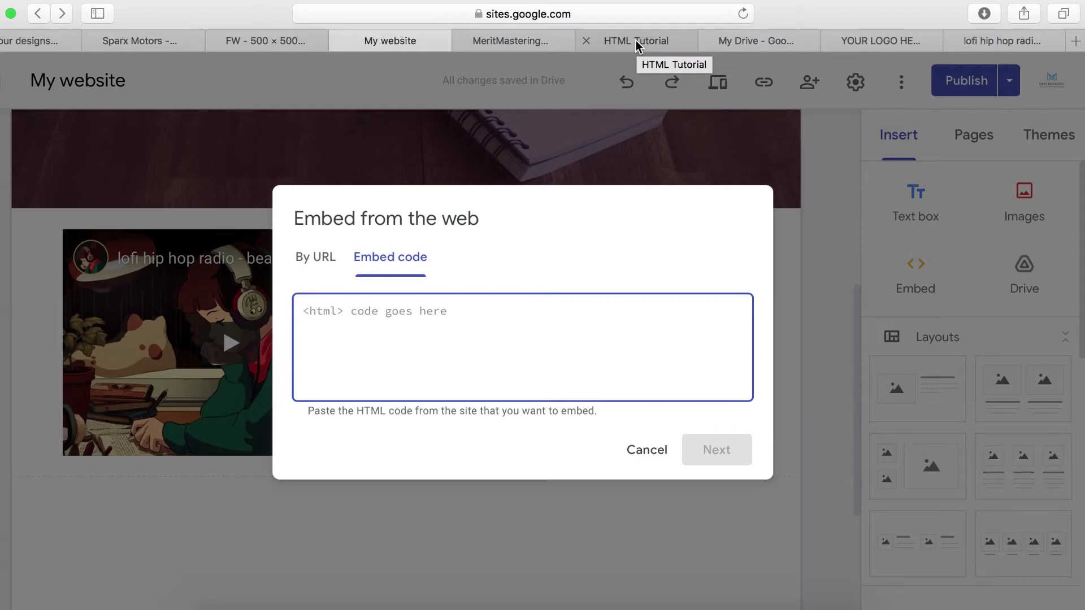
Step: Scroll through the W3Schools basic HTML page example, then return to the My website editor
click(636, 43)
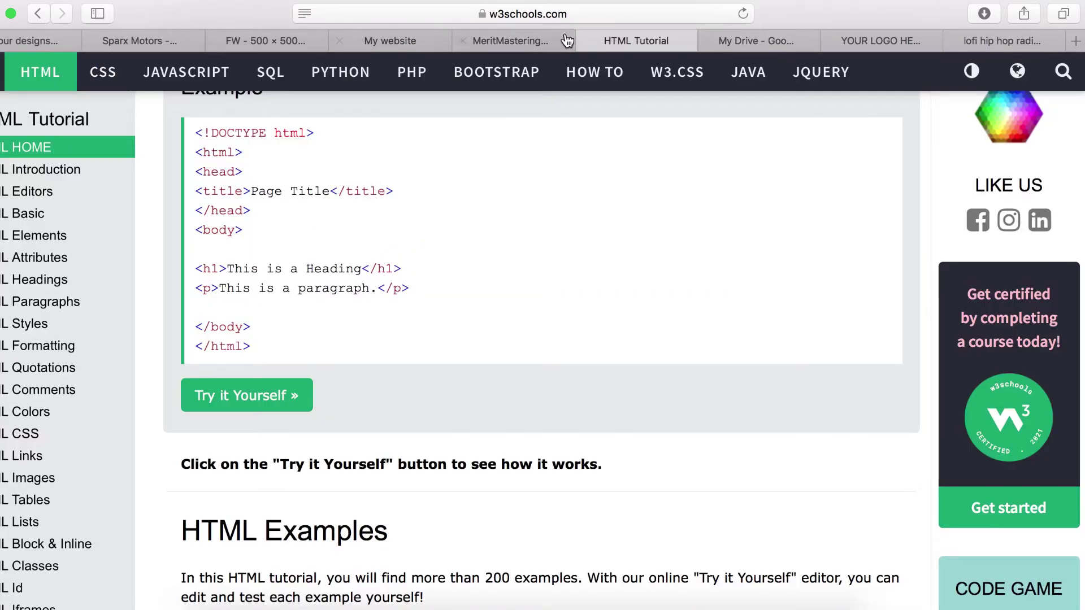
scroll(62, 436, down, 6)
scroll(62, 436, down, 5)
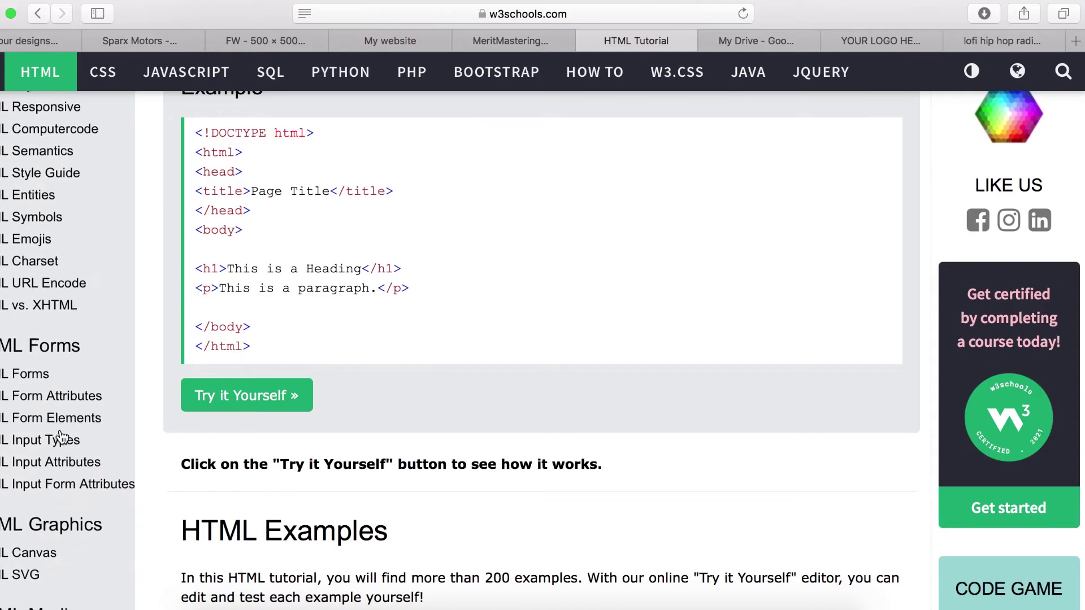
scroll(62, 436, down, 4)
scroll(62, 436, down, 4)
scroll(62, 437, up, 20)
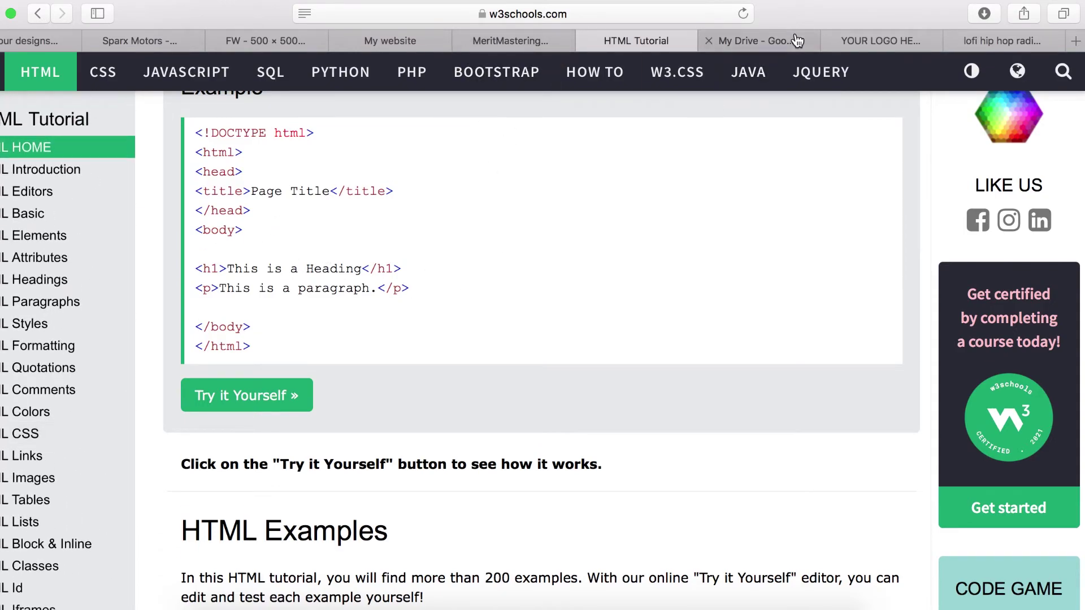
click(396, 40)
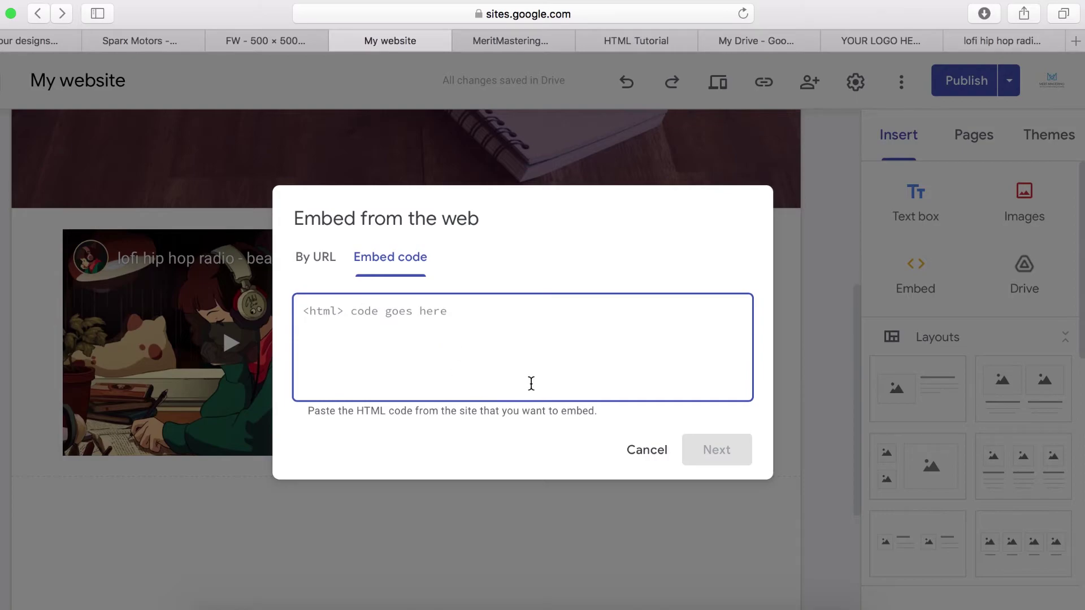
Step: Copy all the email signup form code from the YOUR LOGO site's embed, leaving it unchanged
click(848, 41)
scroll(427, 310, down, 10)
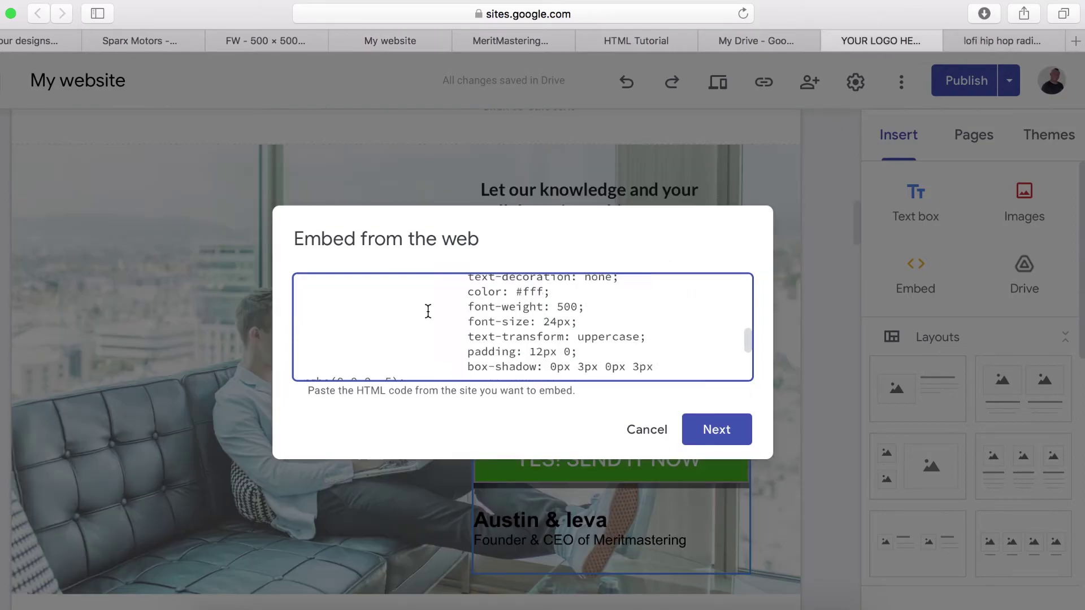
drag(334, 354, 303, 281)
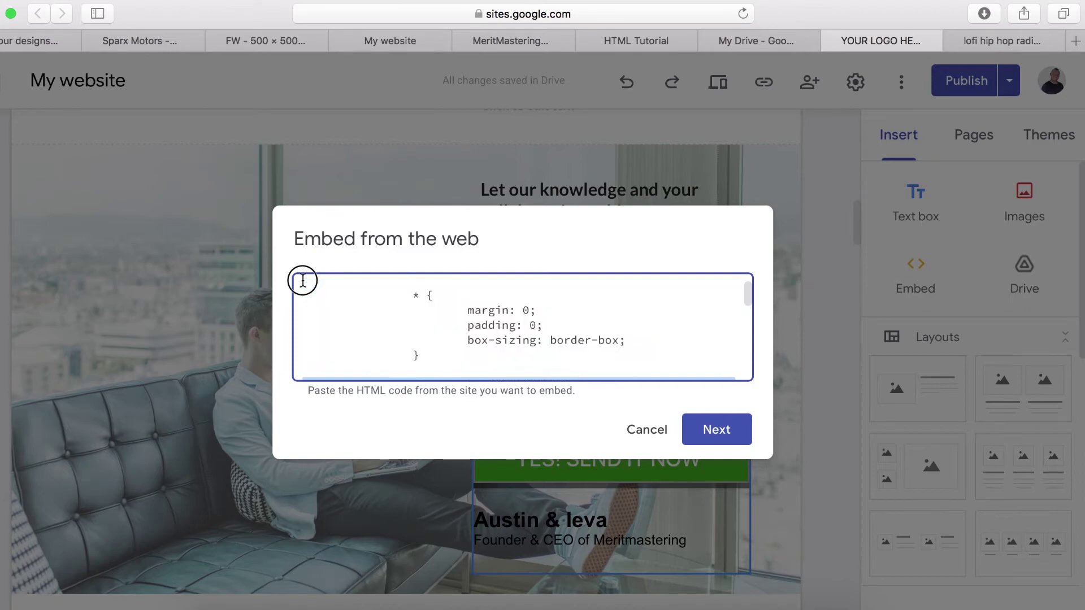
right_click(366, 330)
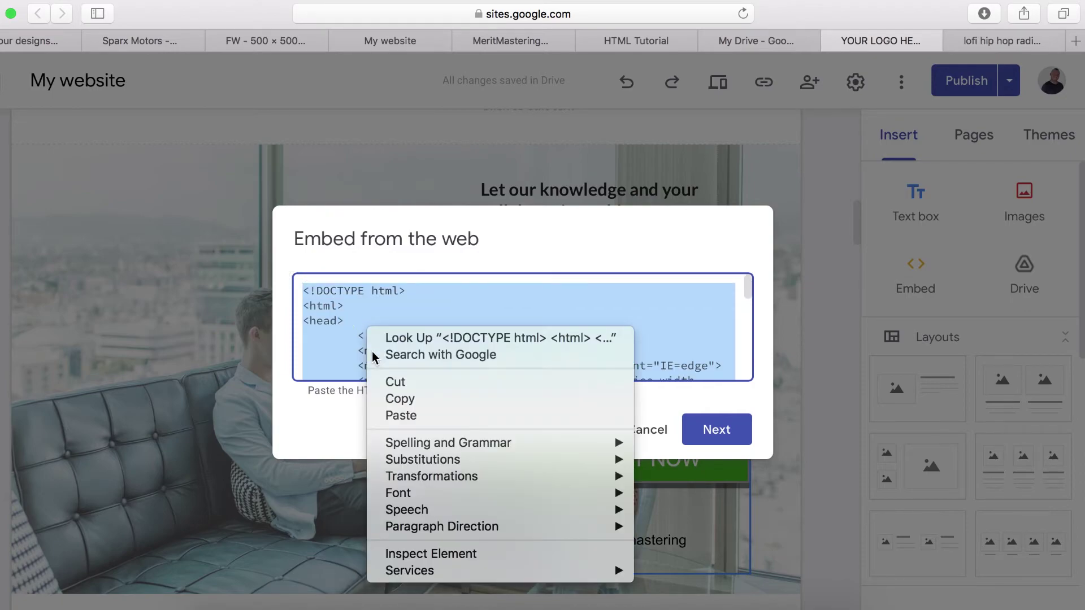
click(396, 400)
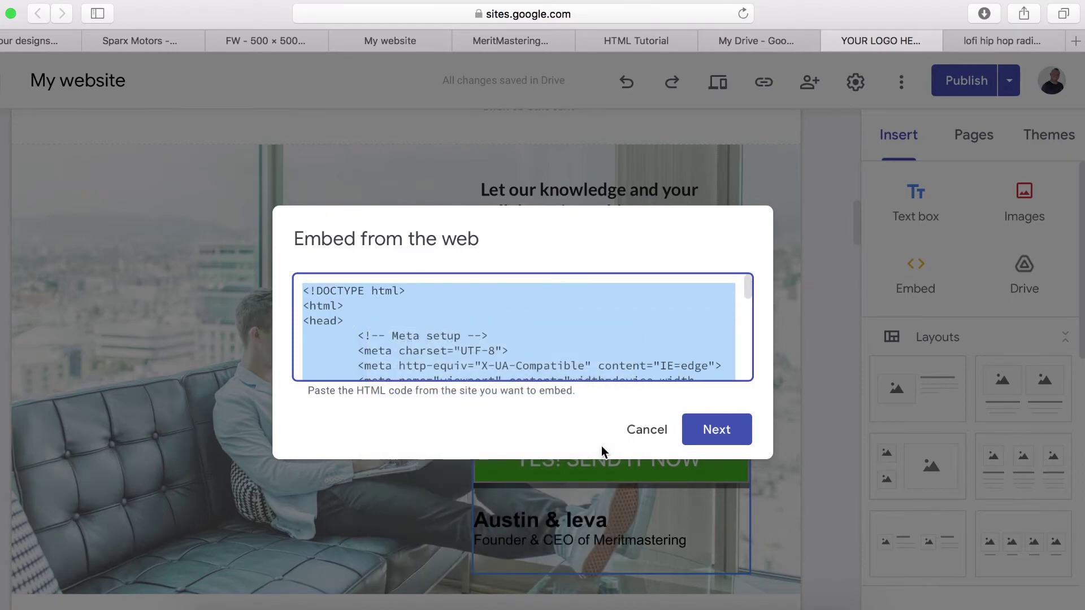
click(642, 440)
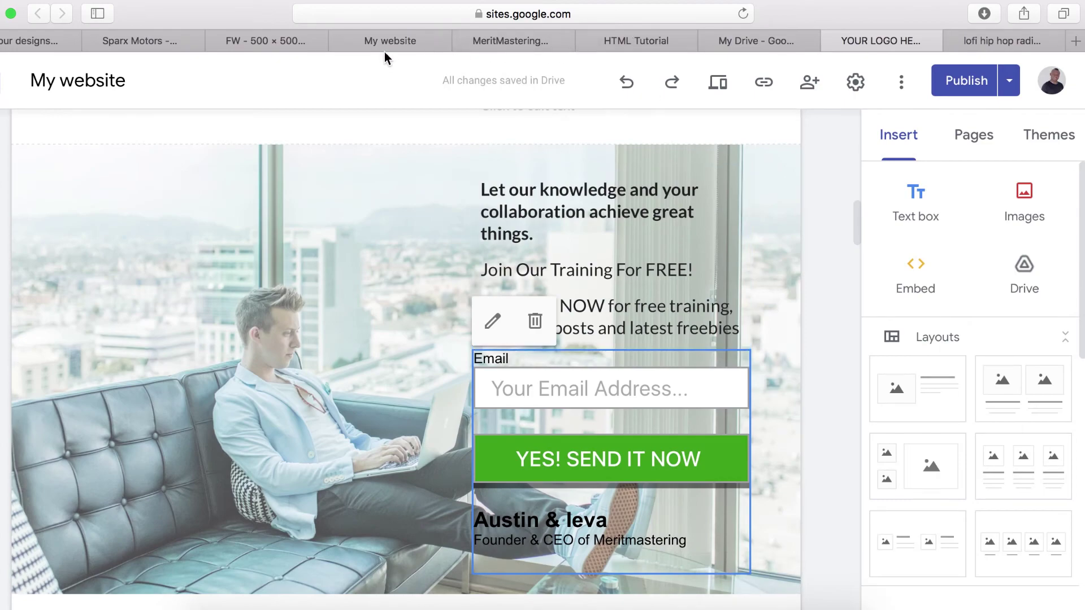
Step: Paste the signup form code into My website's embed code box, preview it, and insert it
click(384, 48)
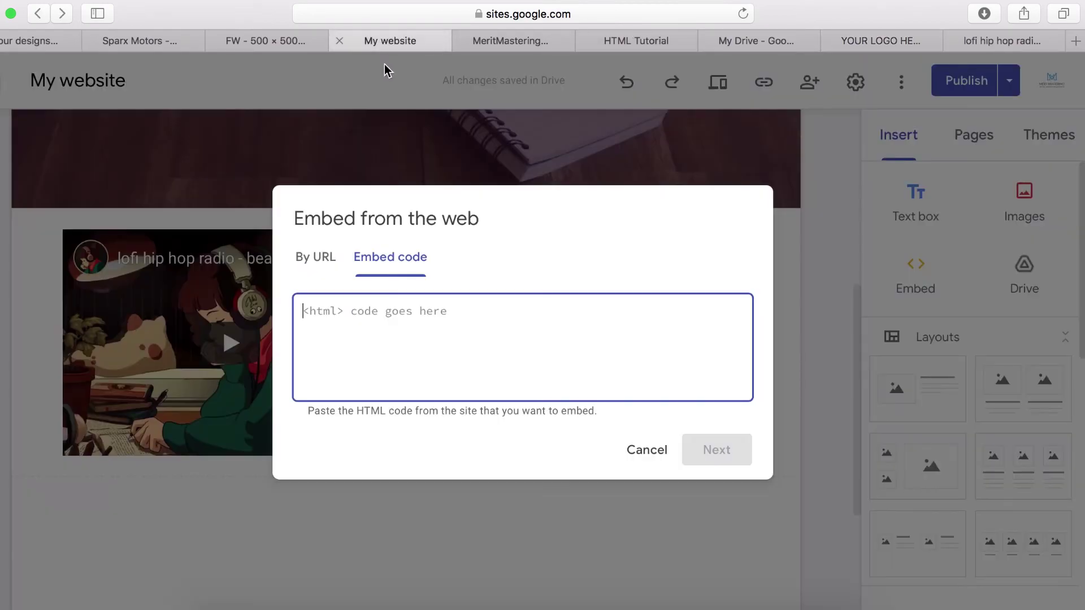
right_click(404, 343)
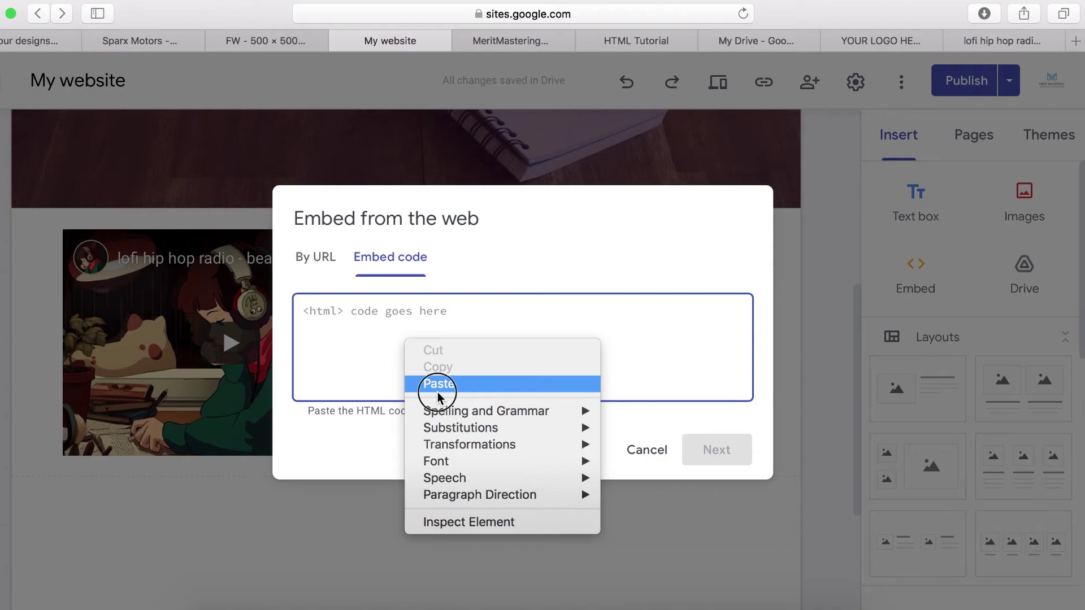
click(438, 394)
click(716, 463)
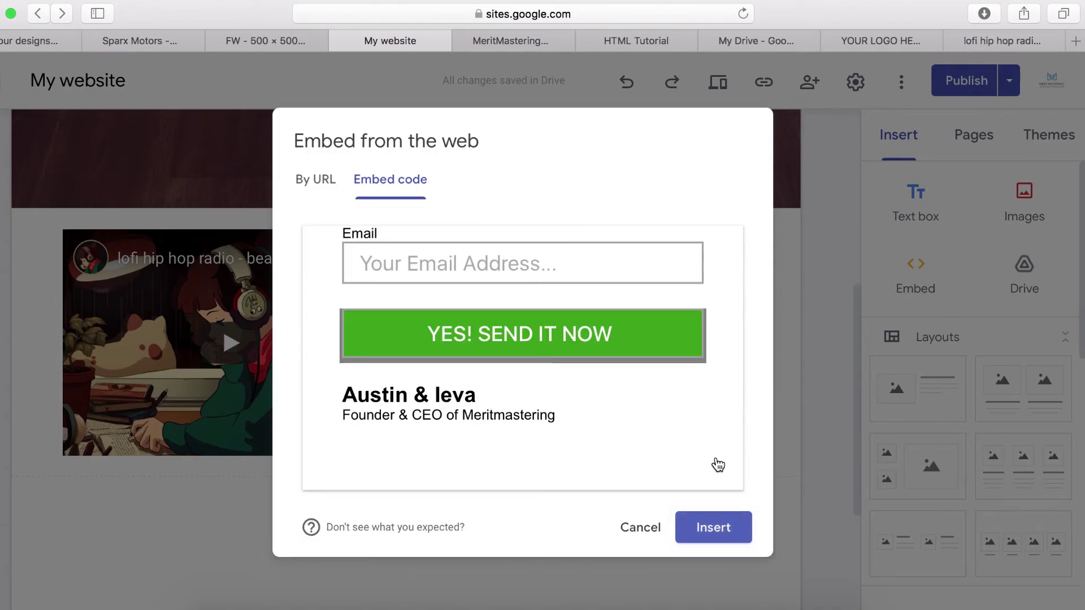
click(707, 531)
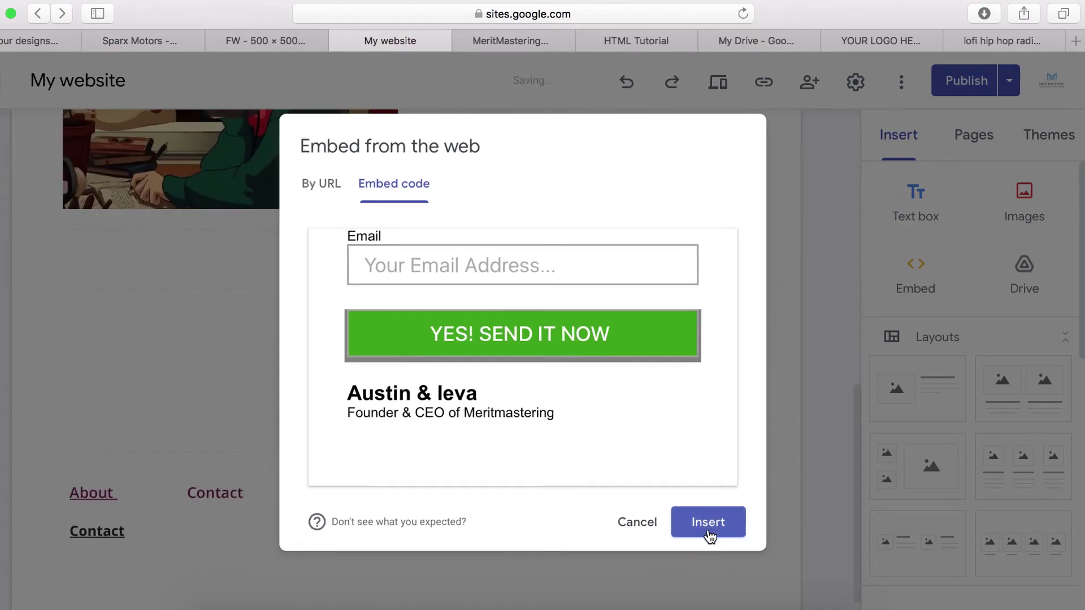
Step: Drag the email signup form up beside the lofi video on the Contact page
scroll(234, 395, up, 3)
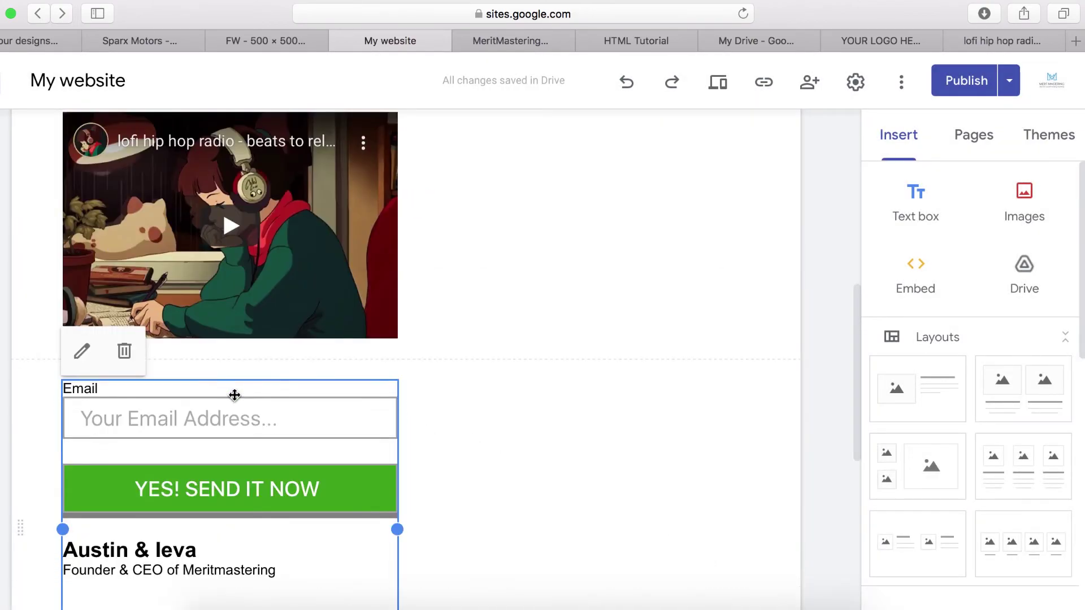
scroll(234, 395, up, 5)
scroll(274, 497, down, 2)
scroll(259, 525, down, 5)
scroll(249, 430, up, 1)
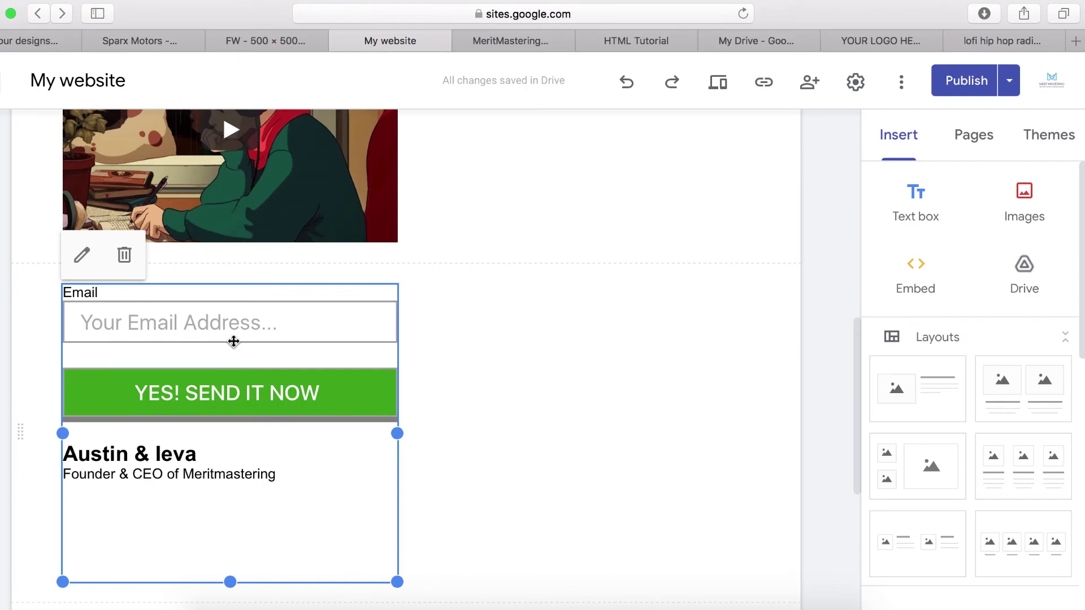
drag(222, 310, 582, 291)
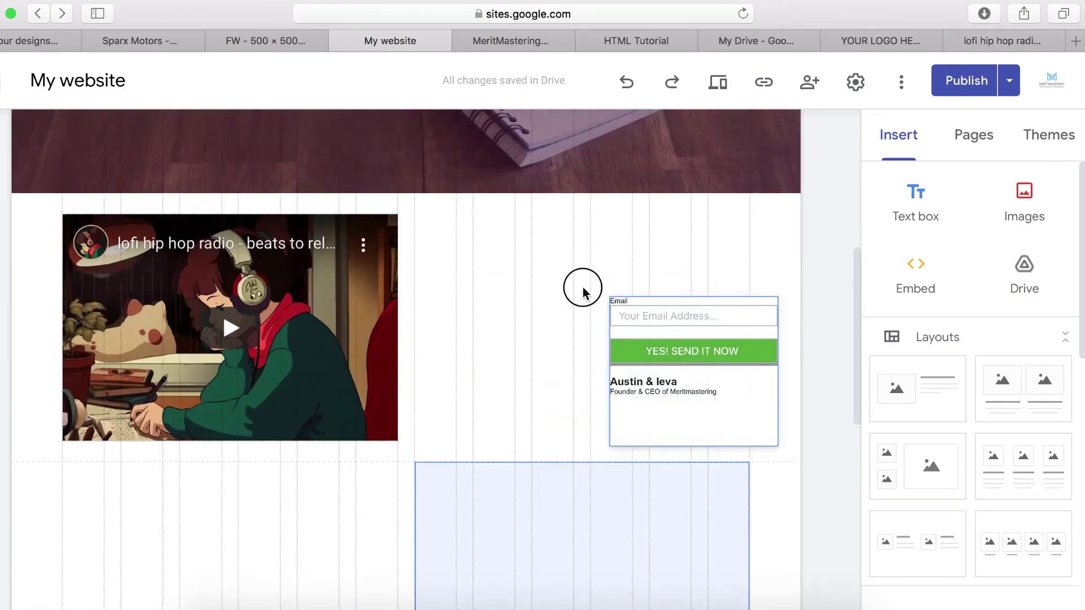
scroll(576, 339, up, 5)
drag(581, 287, 557, 546)
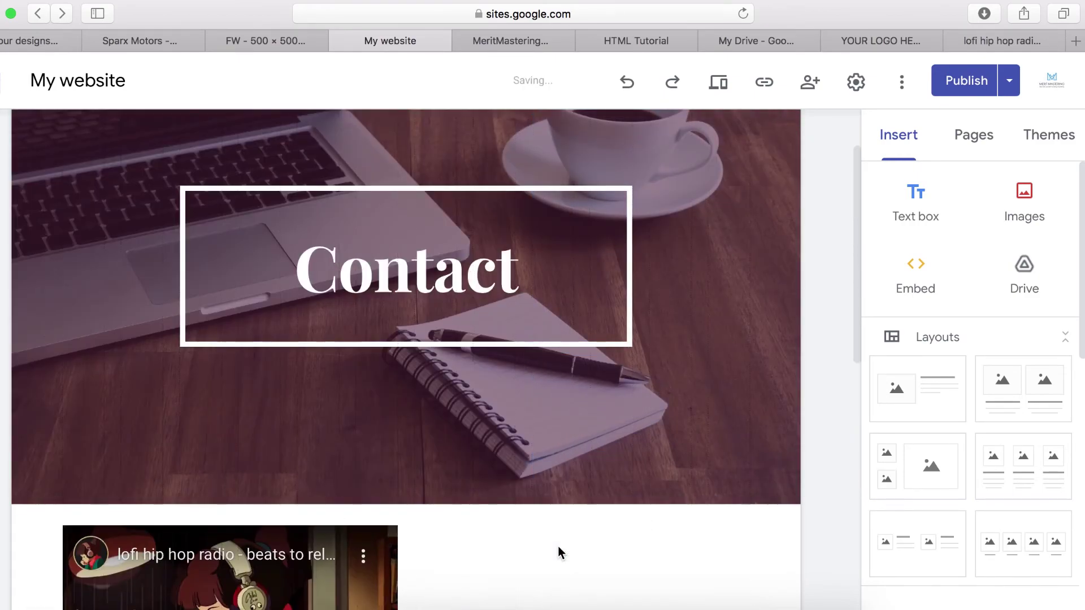
Step: Bring up the review-and-publish screen listing the site changes
scroll(558, 546, down, 1)
scroll(558, 546, down, 3)
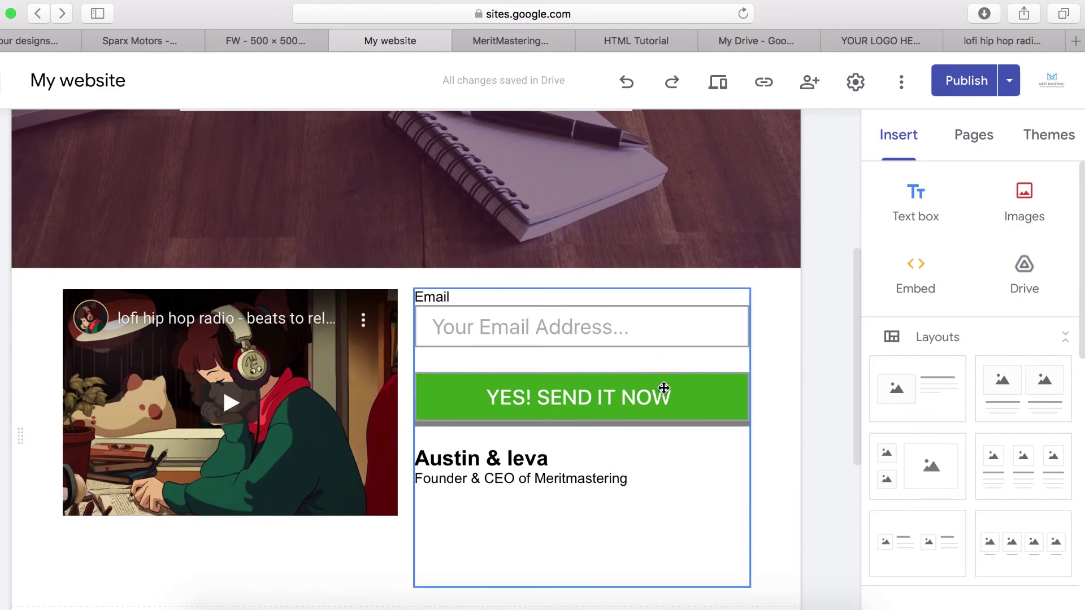
click(961, 80)
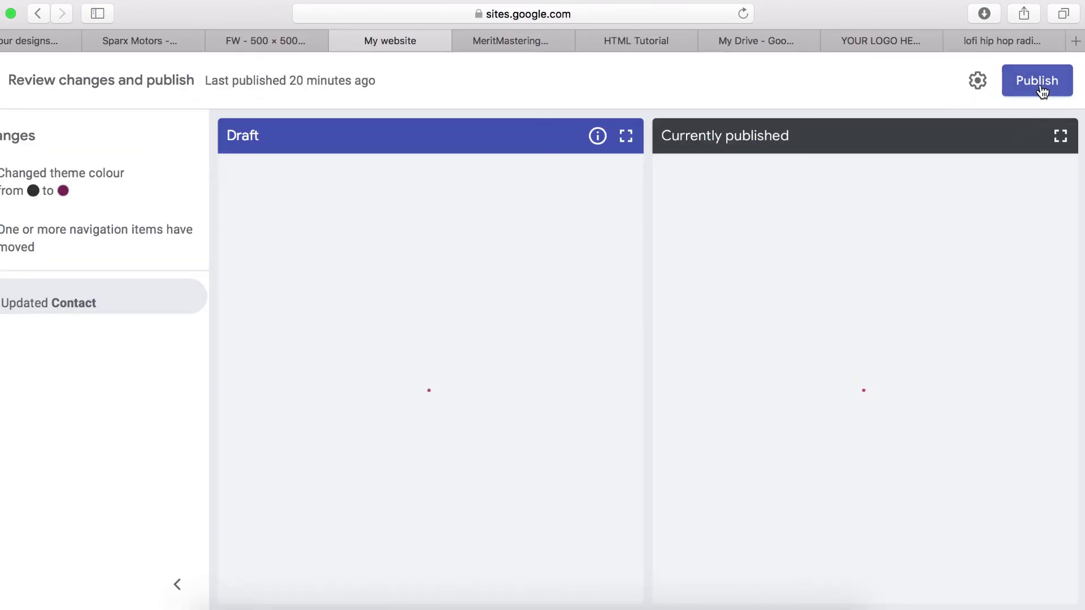
Step: Publish the site and scroll through the live Contact page
click(1041, 91)
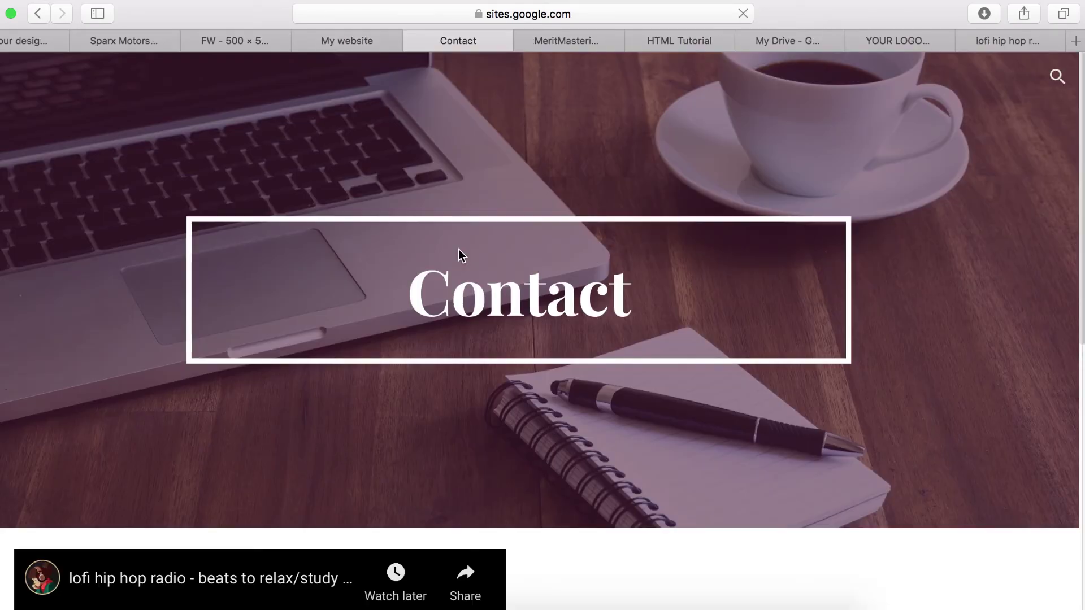
scroll(495, 356, down, 5)
scroll(494, 356, down, 5)
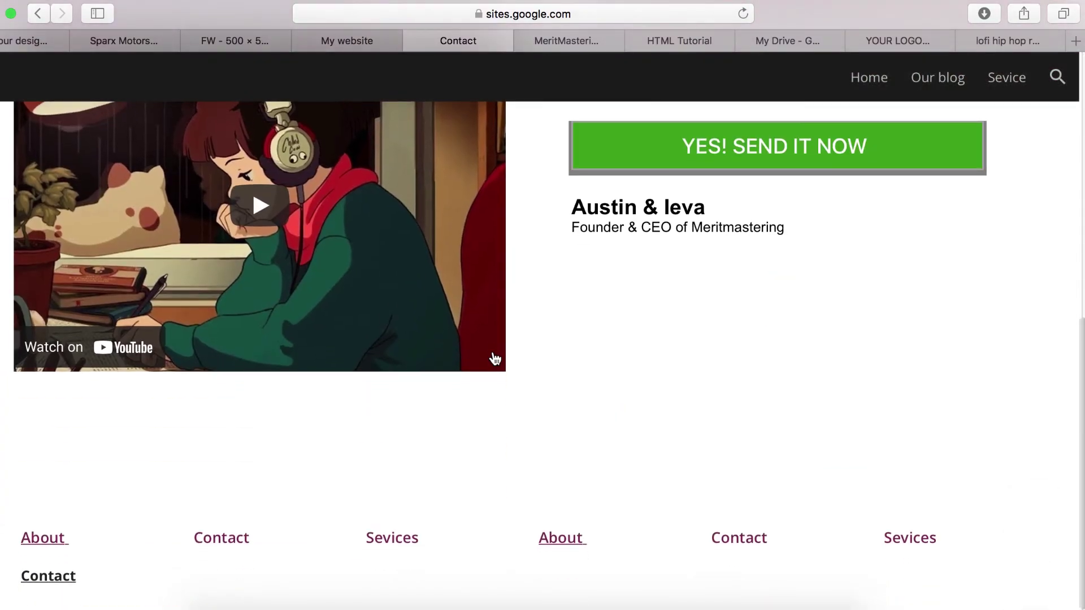
scroll(495, 359, up, 4)
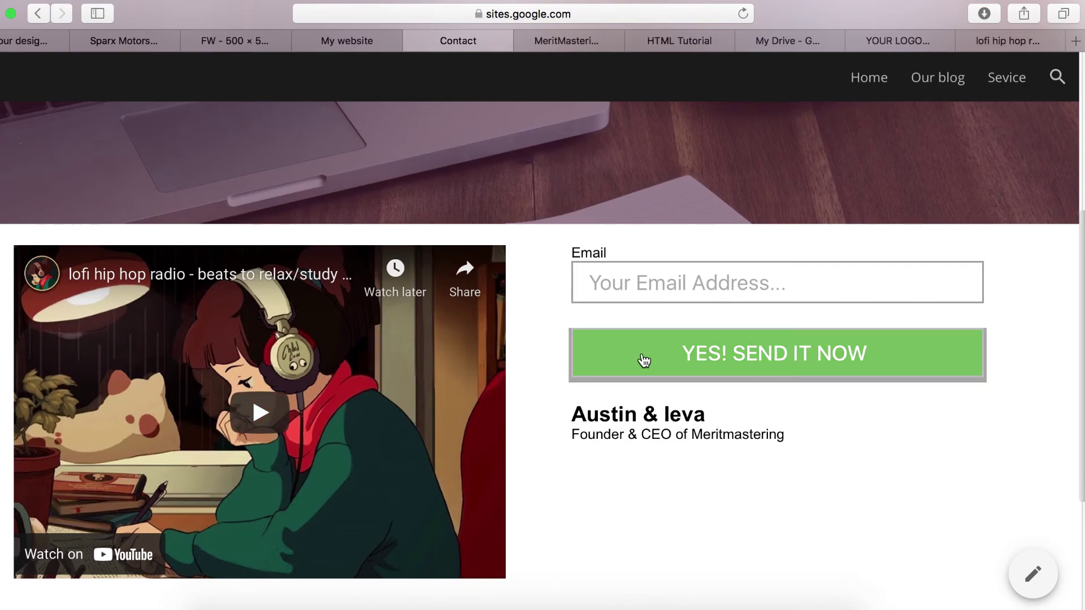
scroll(463, 435, down, 1)
scroll(463, 435, down, 3)
Step: Try the live Email field beside the video, then return to the site editor
scroll(555, 428, up, 10)
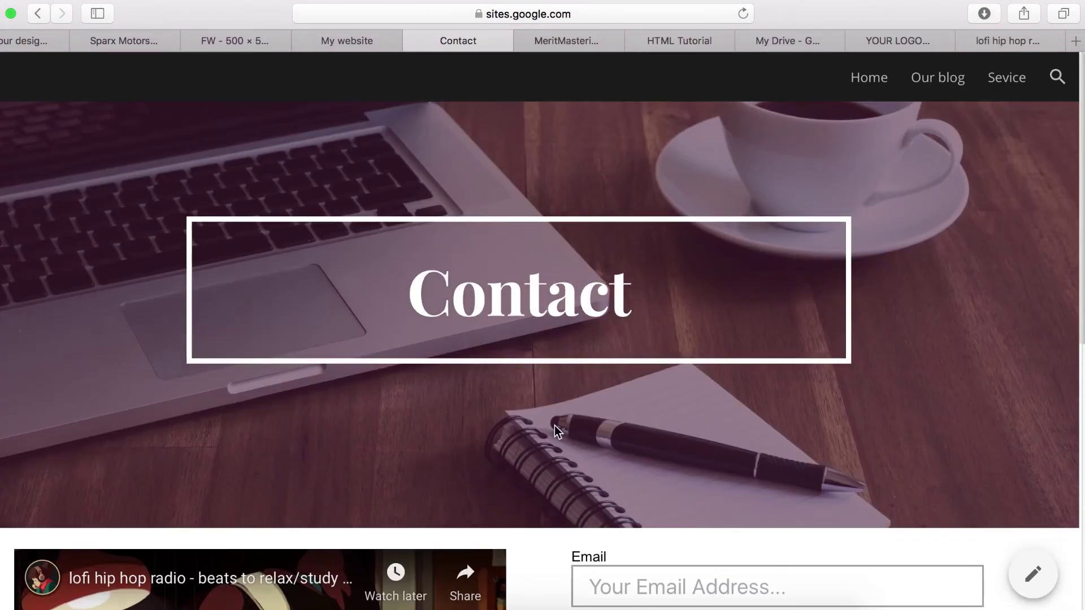
scroll(565, 428, down, 2)
scroll(613, 428, down, 4)
click(645, 280)
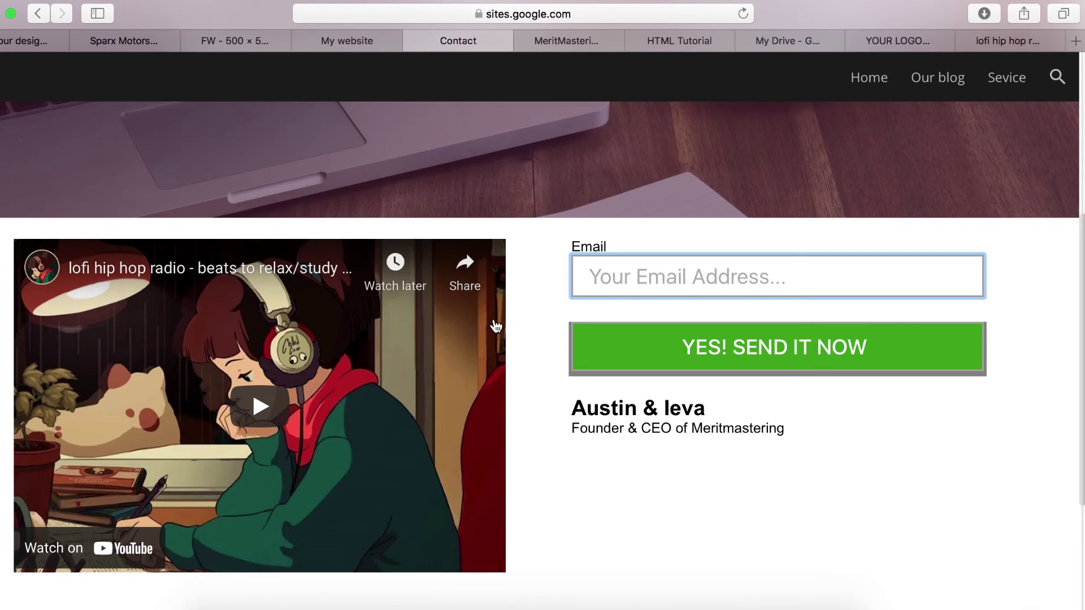
key(ctrl+shift+Tab)
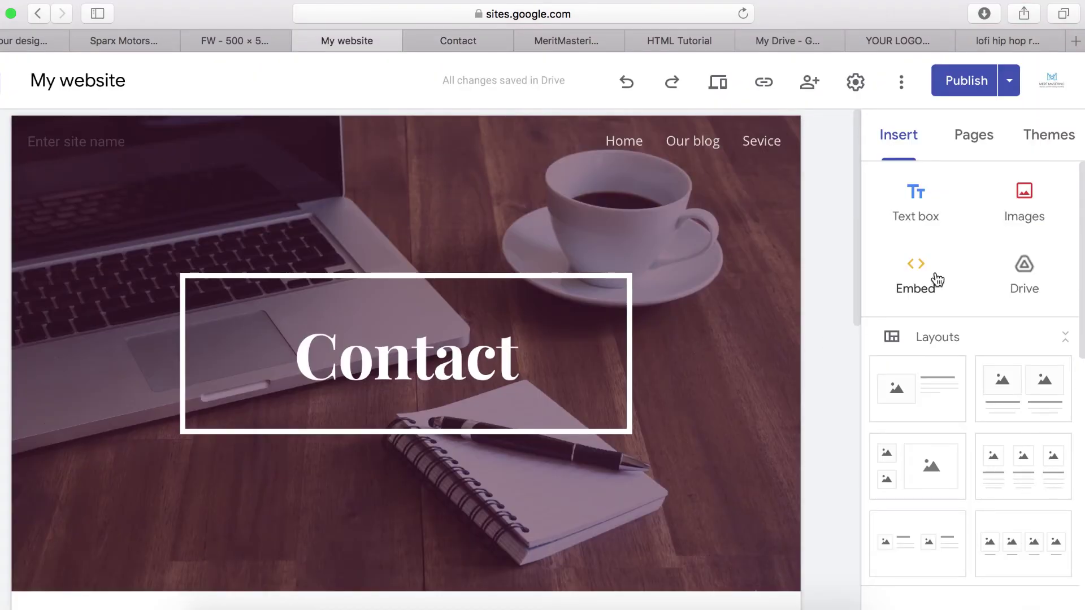